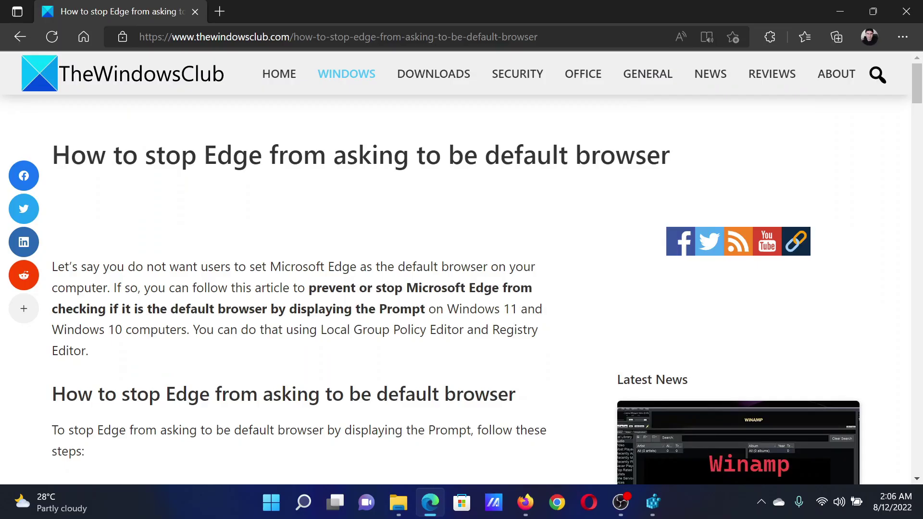
Highlight part of the TheWindowsClub article title, then clear the selection while reading
{"action": "left_click_drag", "start_coordinate": [113, 155], "coordinate": [616, 155]}
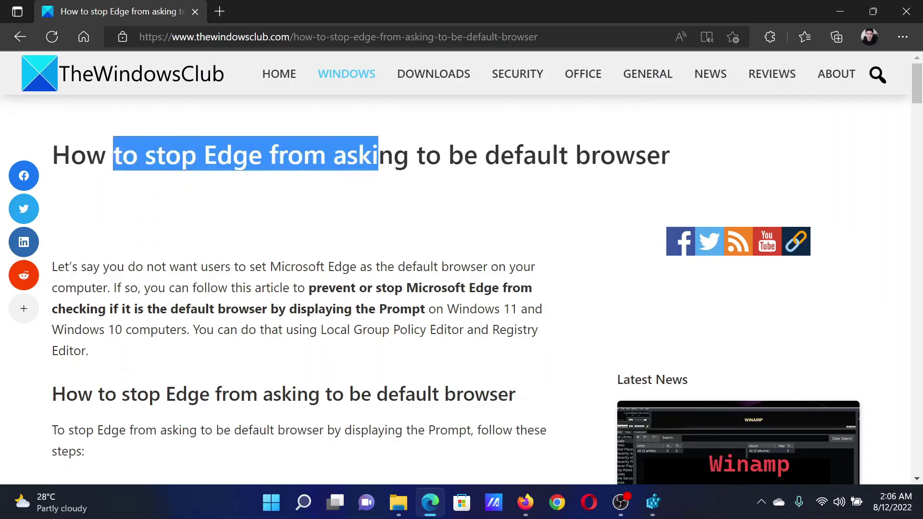
{"action": "left_click", "coordinate": [455, 227]}
{"action": "scroll", "coordinate": [401, 350], "scroll_direction": "down", "scroll_amount": 5}
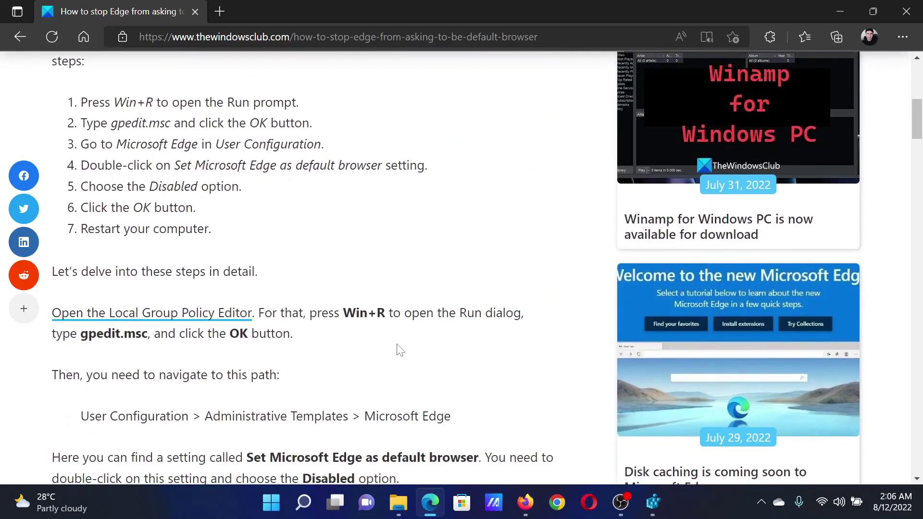
{"action": "scroll", "coordinate": [400, 350], "scroll_direction": "up", "scroll_amount": 2}
{"action": "scroll", "coordinate": [401, 350], "scroll_direction": "up", "scroll_amount": 3}
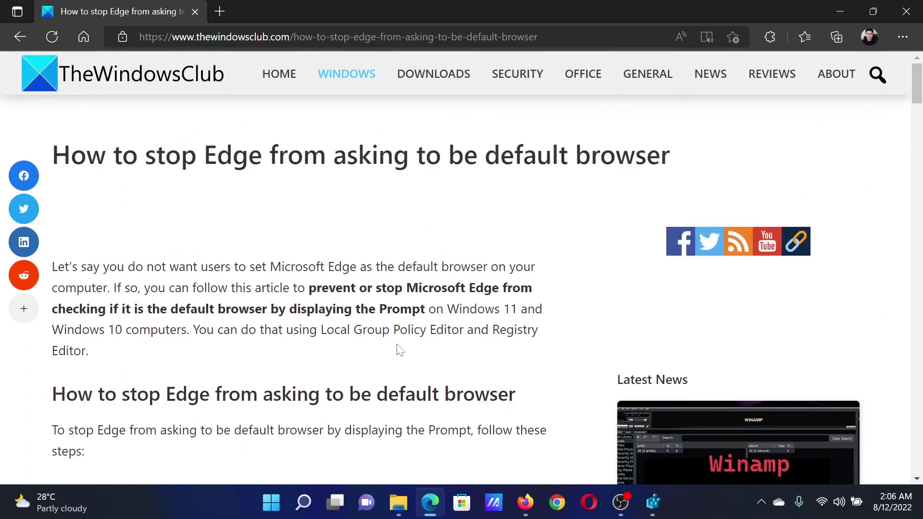
{"action": "scroll", "coordinate": [401, 350], "scroll_direction": "down", "scroll_amount": 8}
{"action": "scroll", "coordinate": [401, 350], "scroll_direction": "down", "scroll_amount": 5}
{"action": "scroll", "coordinate": [401, 350], "scroll_direction": "down", "scroll_amount": 4}
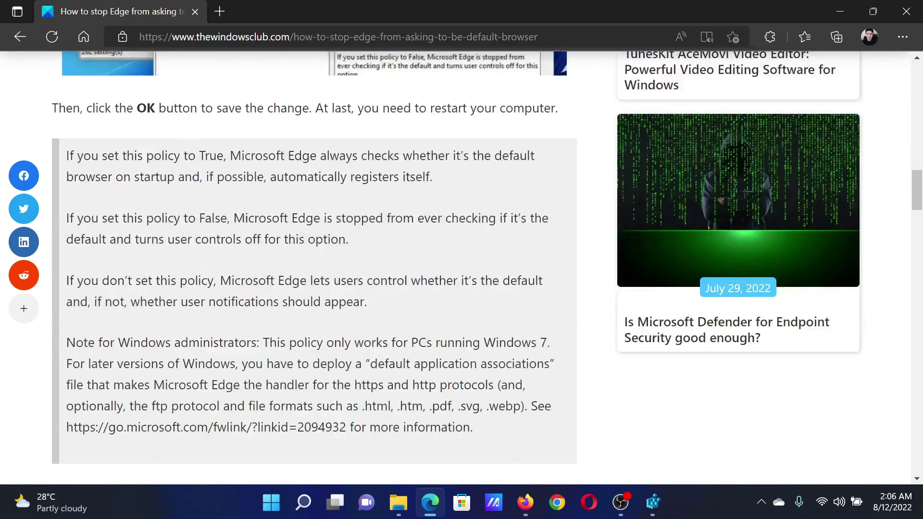
{"action": "scroll", "coordinate": [400, 350], "scroll_direction": "down", "scroll_amount": 3}
{"action": "scroll", "coordinate": [400, 350], "scroll_direction": "down", "scroll_amount": 3}
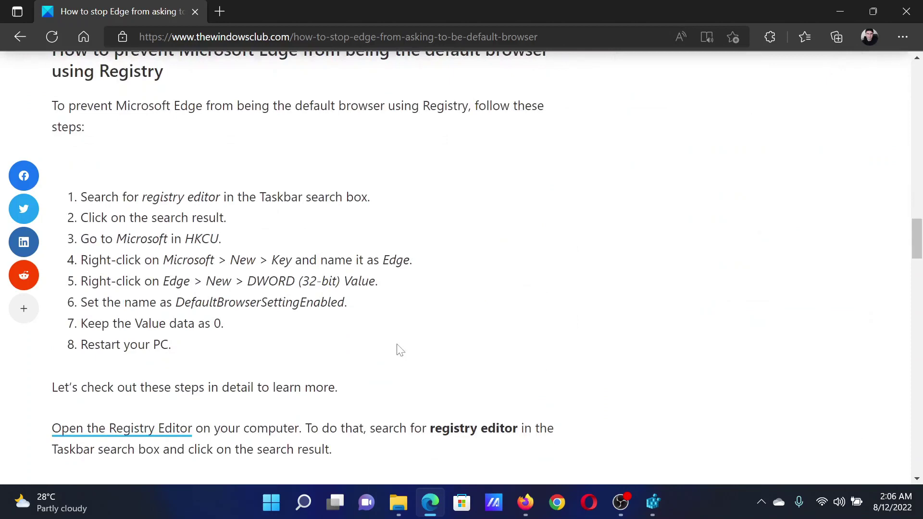
Run 'regedit' from a centred Run dialog to start Registry Editor
{"action": "key", "text": "super+r"}
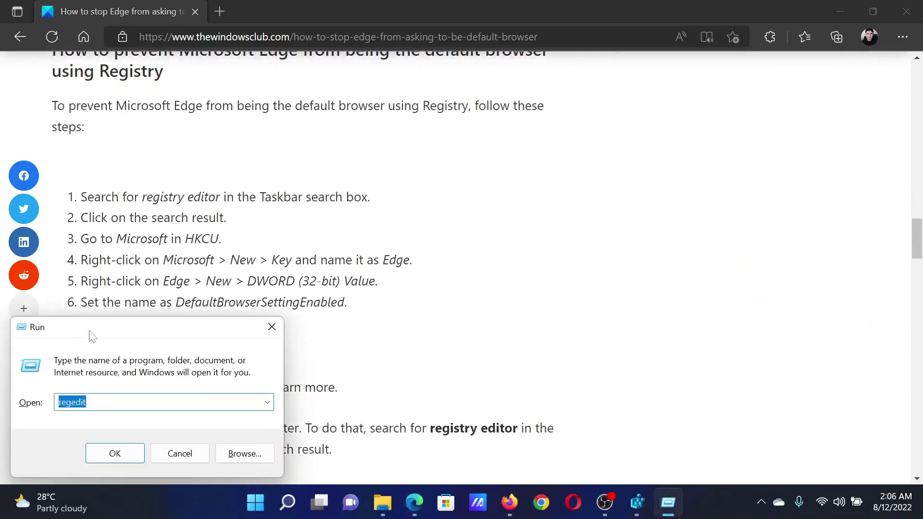
{"action": "mouse_move", "coordinate": [92, 337]}
{"action": "left_mouse_down"}
{"action": "mouse_move", "coordinate": [381, 233]}
{"action": "mouse_move", "coordinate": [385, 195]}
{"action": "left_mouse_up"}
{"action": "key", "text": "End"}
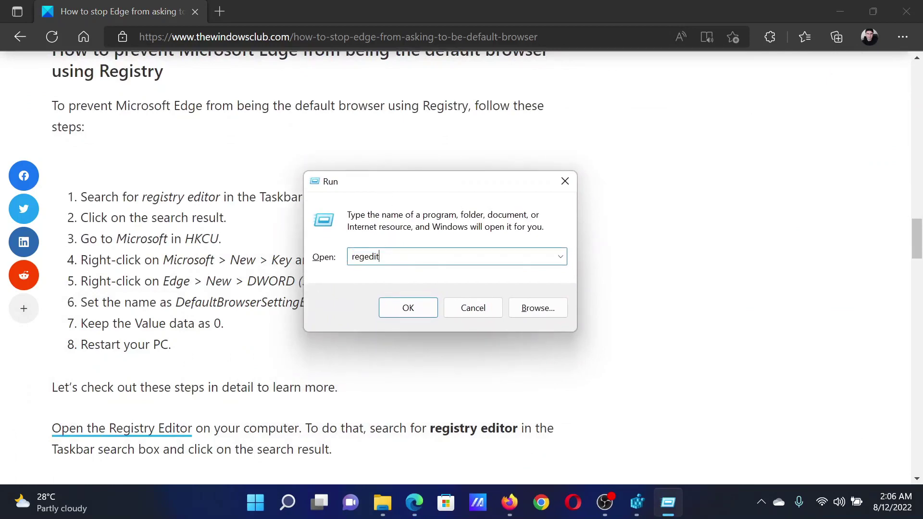
{"action": "key", "text": "Return"}
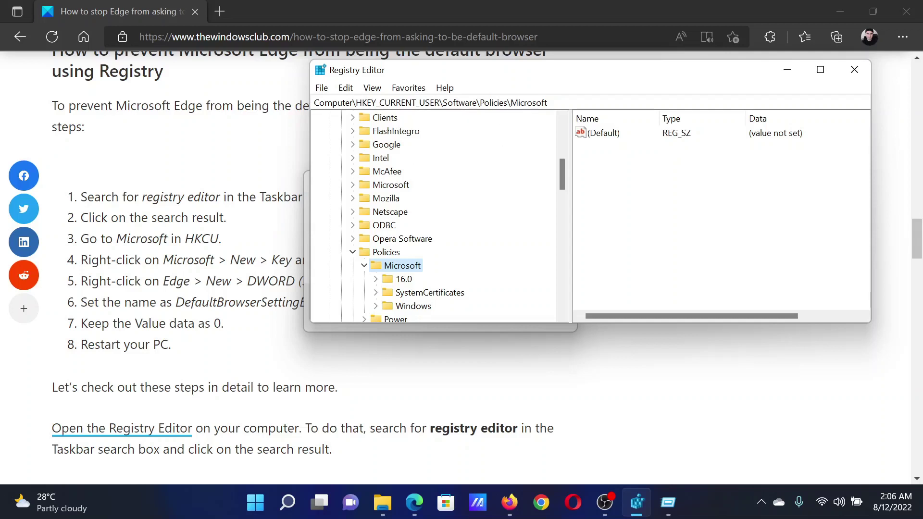
Create a new key named Edge under Policies\Microsoft
{"action": "right_click", "coordinate": [409, 266]}
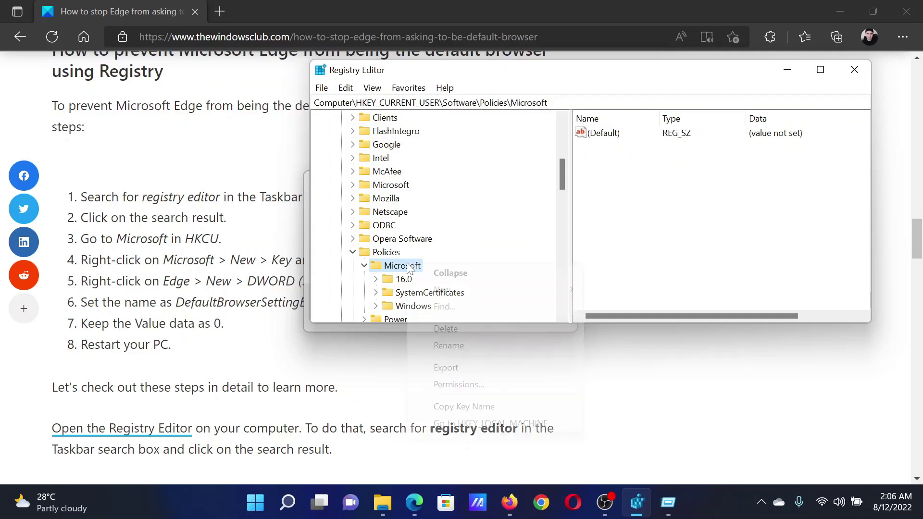
{"action": "mouse_move", "coordinate": [442, 289]}
{"action": "left_click", "coordinate": [606, 289]}
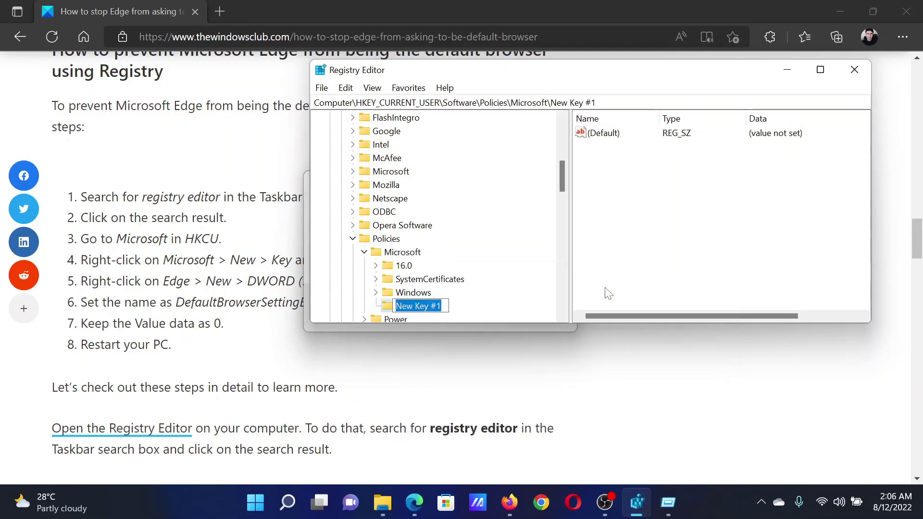
{"action": "type", "text": "Edge"}
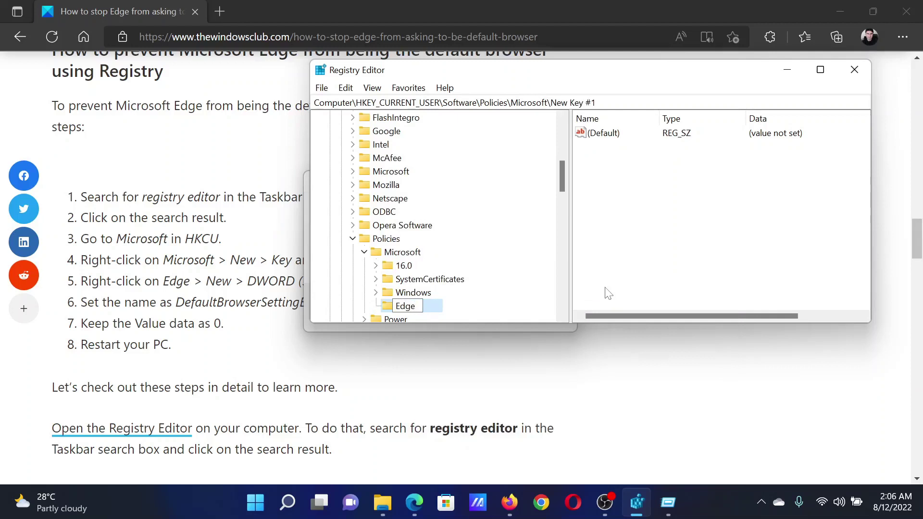
{"action": "key", "text": "Return"}
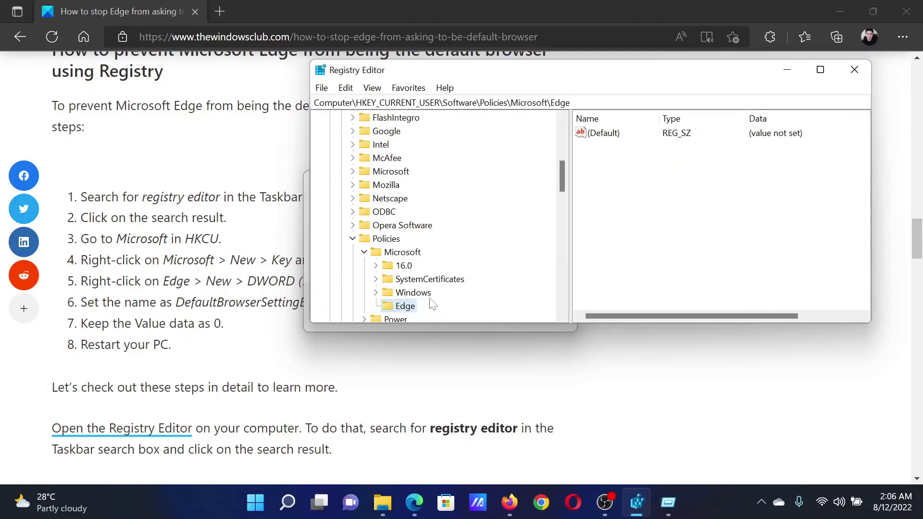
{"action": "left_click", "coordinate": [697, 223]}
Copy the name DefaultBrowserSettingEnabled from step 6 of the browser article
{"action": "key", "text": "alt+Tab"}
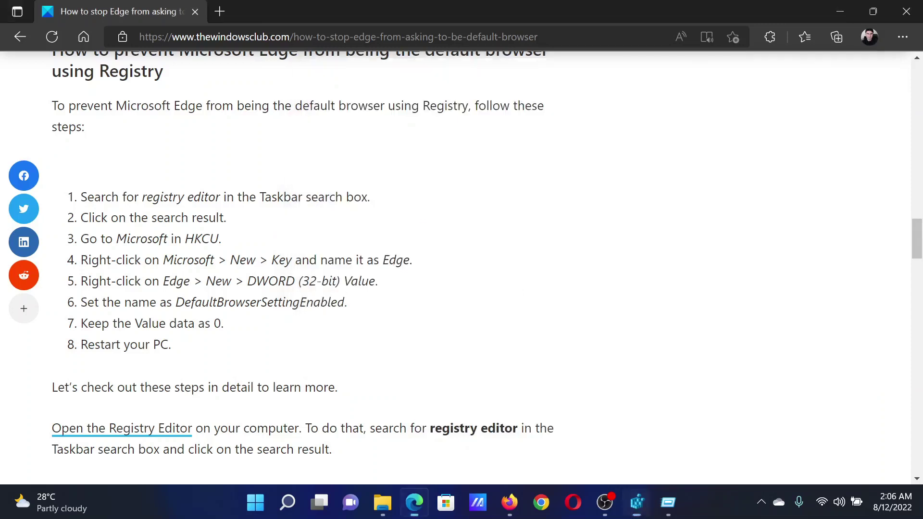
{"action": "double_click", "coordinate": [260, 302]}
{"action": "right_click", "coordinate": [263, 302]}
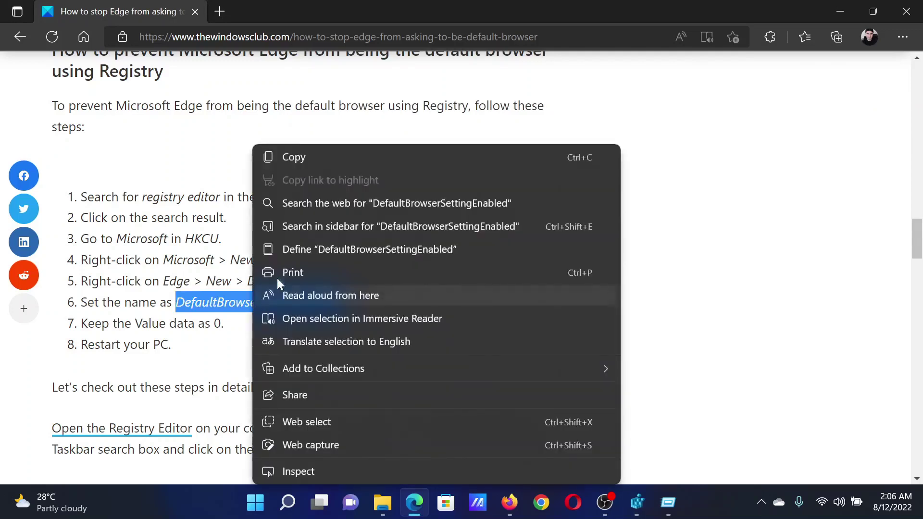
{"action": "left_click", "coordinate": [330, 157]}
{"action": "left_click", "coordinate": [638, 502]}
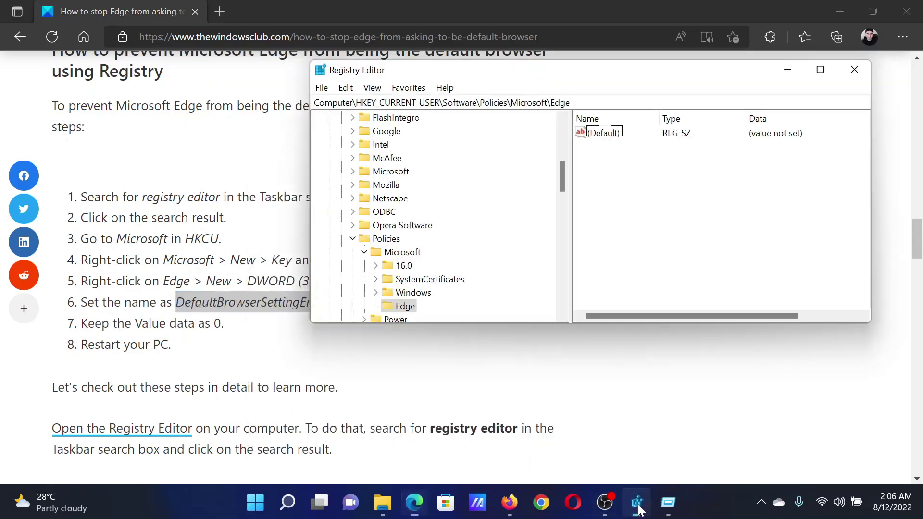
Add a DWORD (32-bit) value in Edge and paste DefaultBrowserSettingEnabled as its name
{"action": "right_click", "coordinate": [656, 196]}
{"action": "mouse_move", "coordinate": [691, 203]}
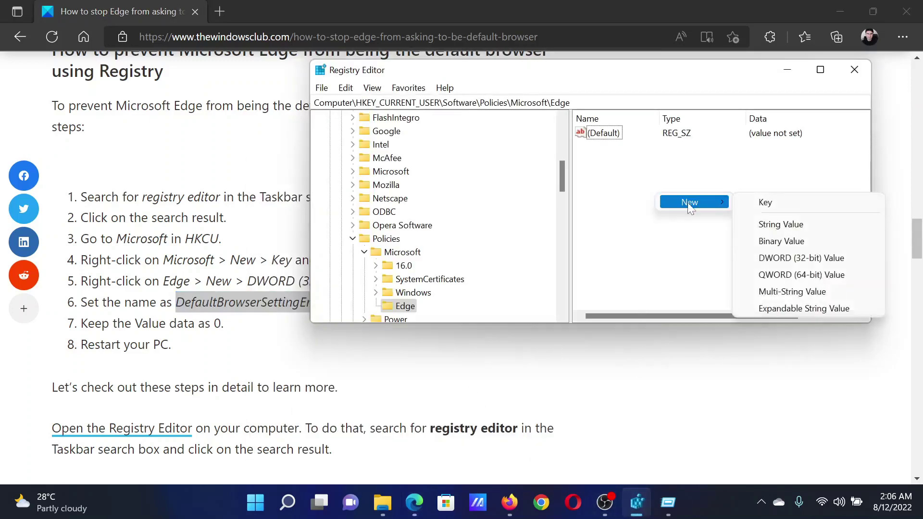
{"action": "left_click", "coordinate": [800, 257]}
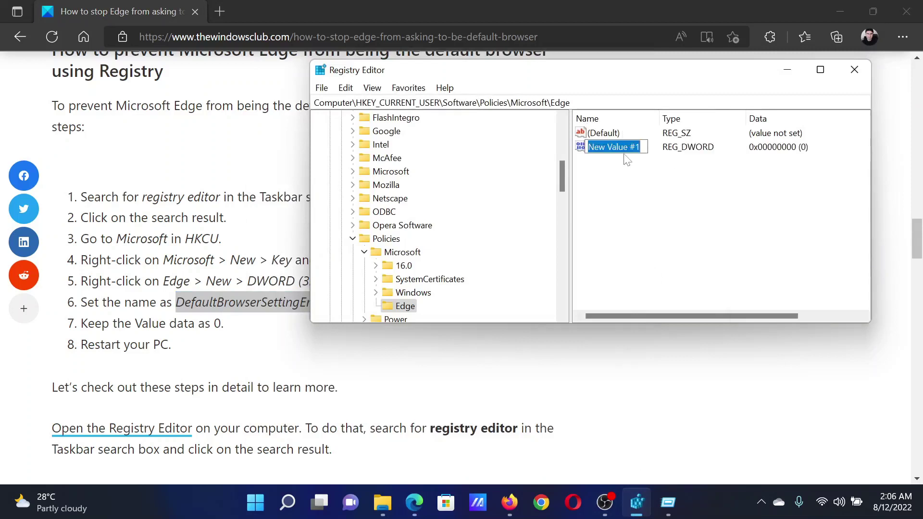
{"action": "right_click", "coordinate": [616, 147]}
{"action": "left_click", "coordinate": [635, 209]}
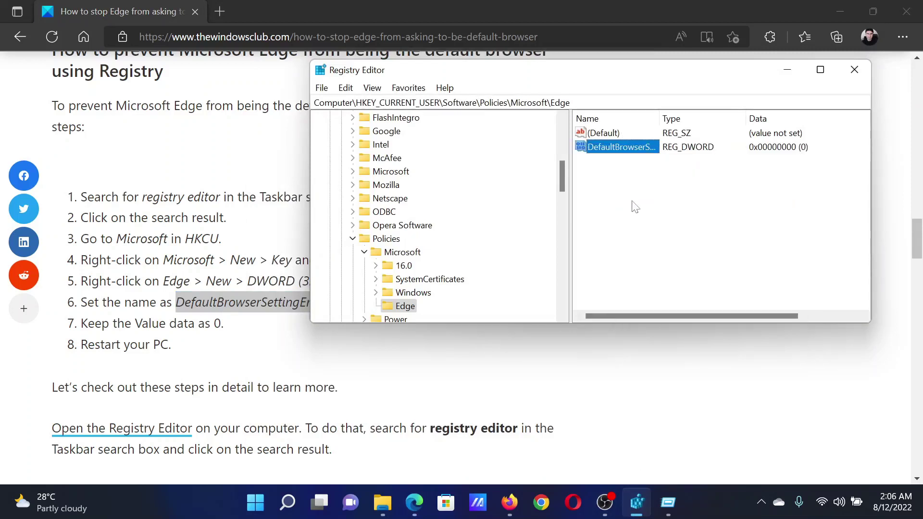
Commit the DefaultBrowserSettingEnabled name and keep its value data at 0
{"action": "key", "text": "Return"}
{"action": "double_click", "coordinate": [623, 150]}
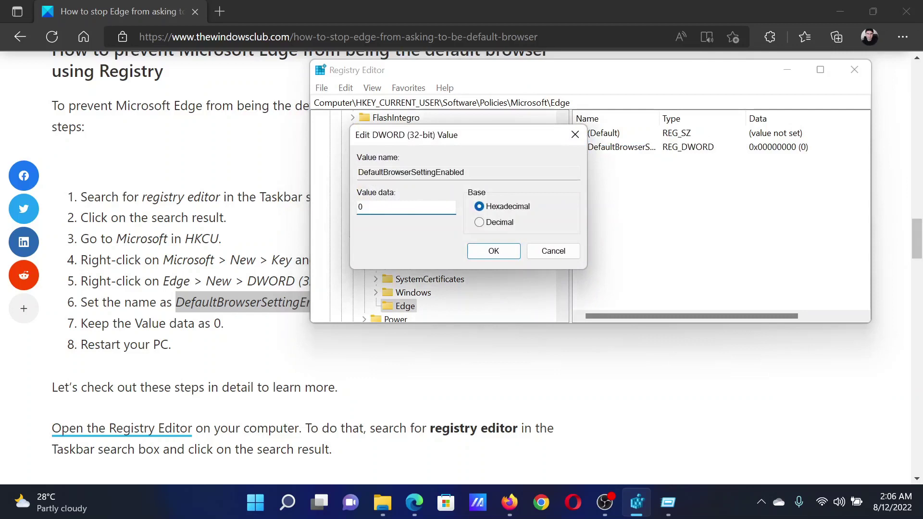
{"action": "left_click", "coordinate": [493, 251]}
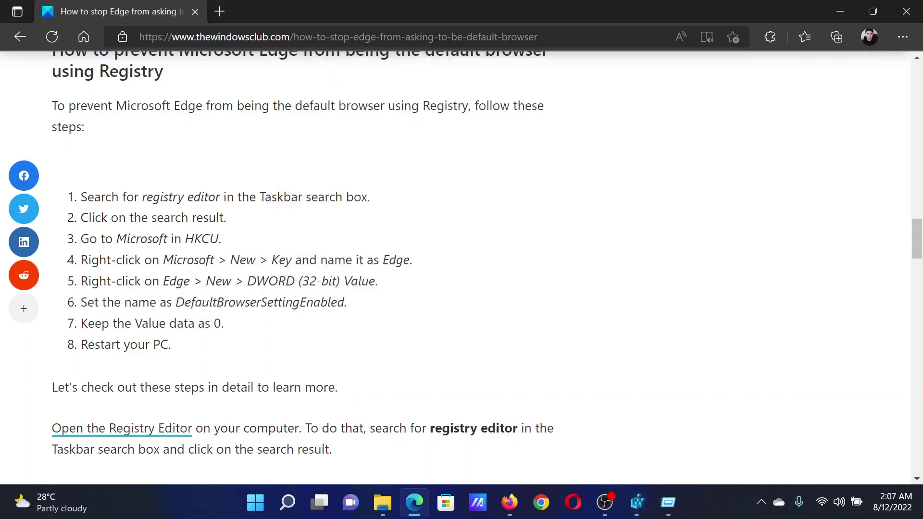
Highlight the value name DefaultBrowserSettingEnabled in the article's step 6
{"action": "left_click_drag", "start_coordinate": [176, 302], "coordinate": [315, 307]}
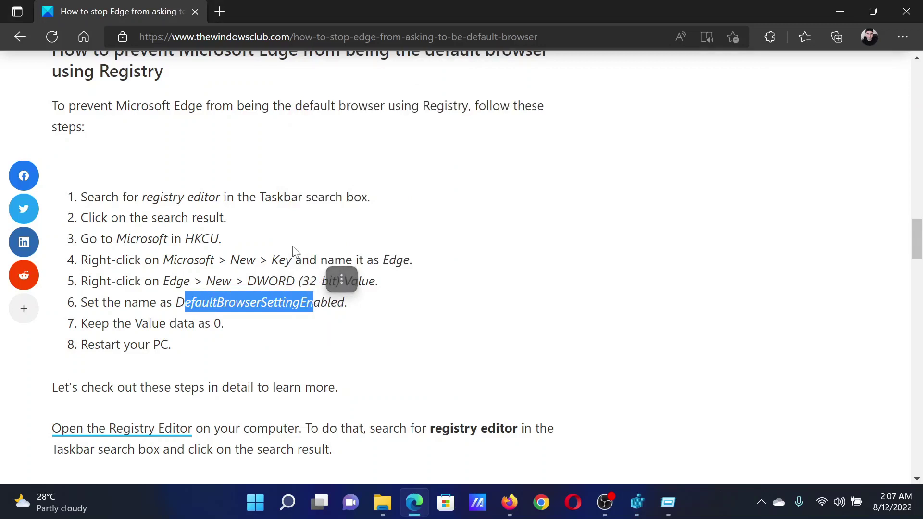
{"action": "scroll", "coordinate": [293, 250], "scroll_direction": "up", "scroll_amount": 2}
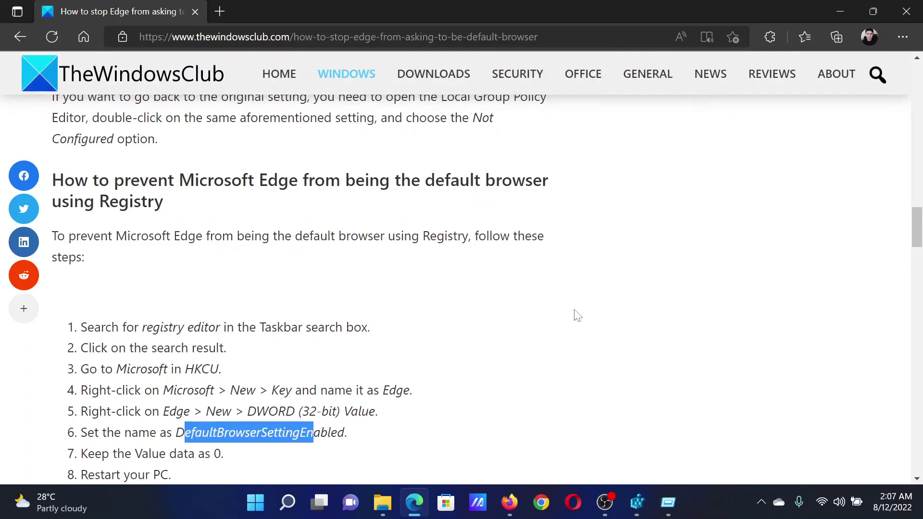
{"action": "left_click_drag", "start_coordinate": [917, 227], "coordinate": [919, 69]}
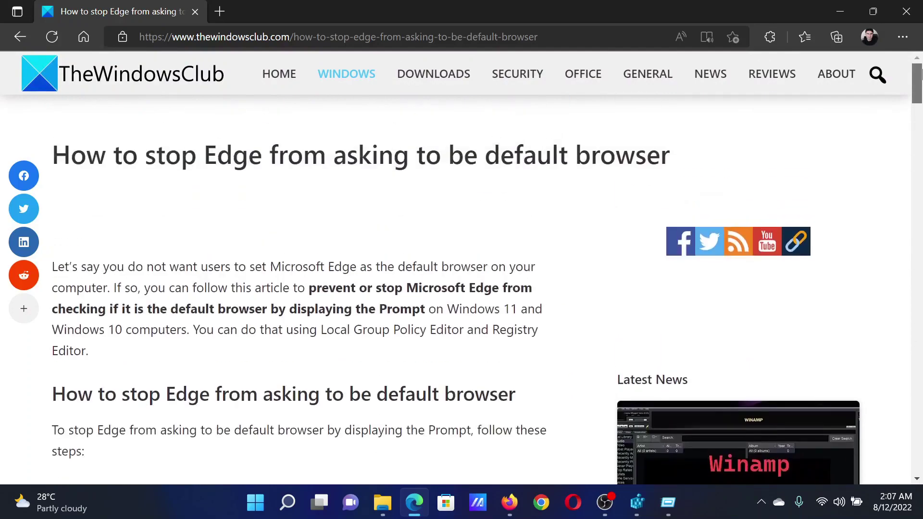